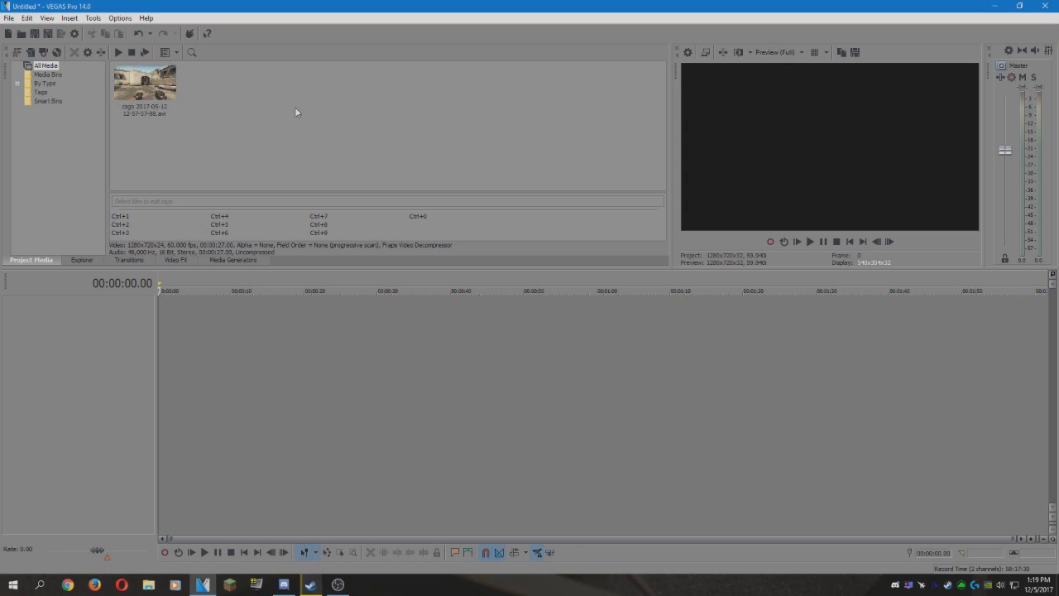
Step: Set the preview quality to Half and add the csgo clip to the timeline, declining to match the project video settings to it
click(776, 52)
mouse_move(786, 77)
click(841, 105)
drag(191, 118, 363, 371)
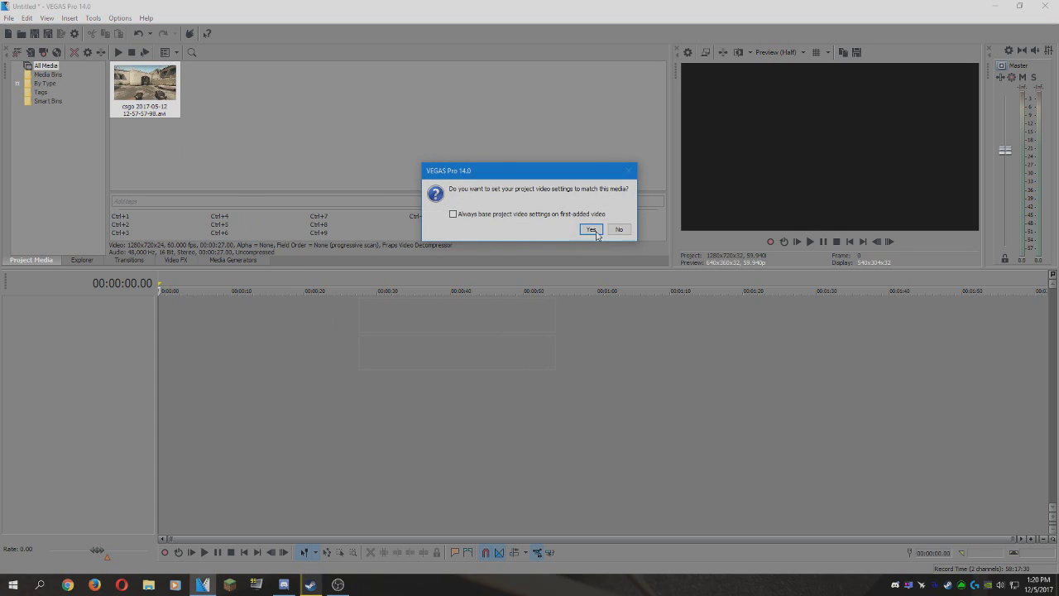
click(622, 233)
Step: Trim the start of the csgo clip to 00:00:49.58
click(443, 323)
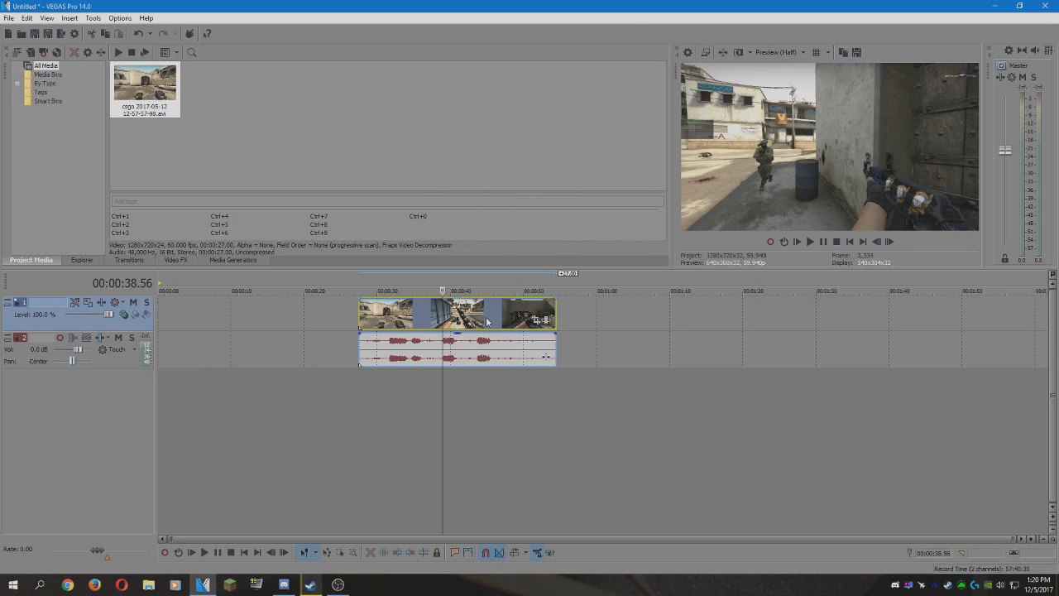
click(514, 317)
mouse_move(515, 316)
mouse_down()
mouse_move(532, 321)
mouse_move(524, 320)
mouse_up()
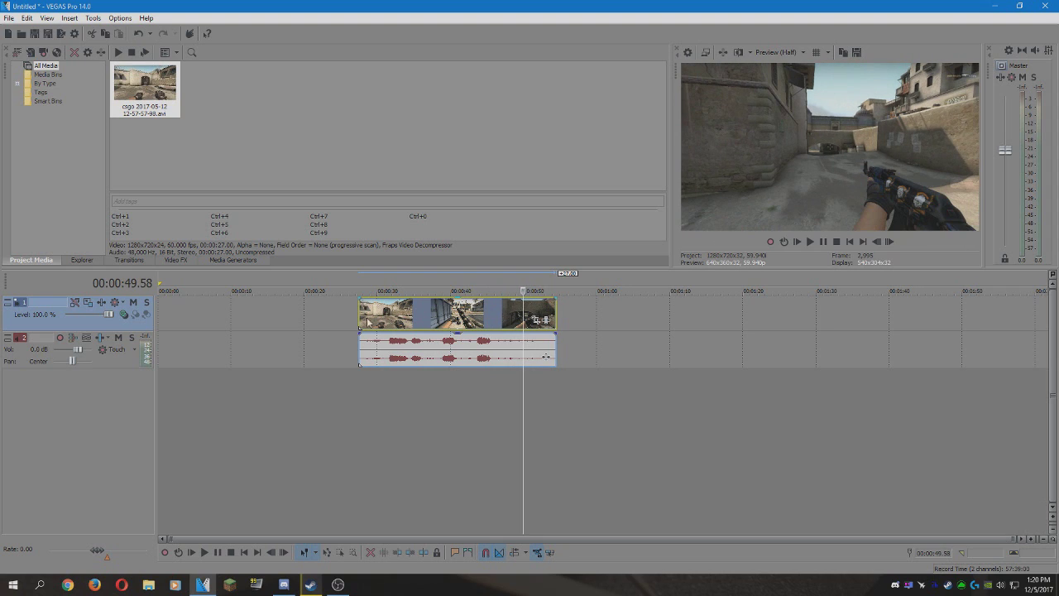
drag(364, 321, 523, 321)
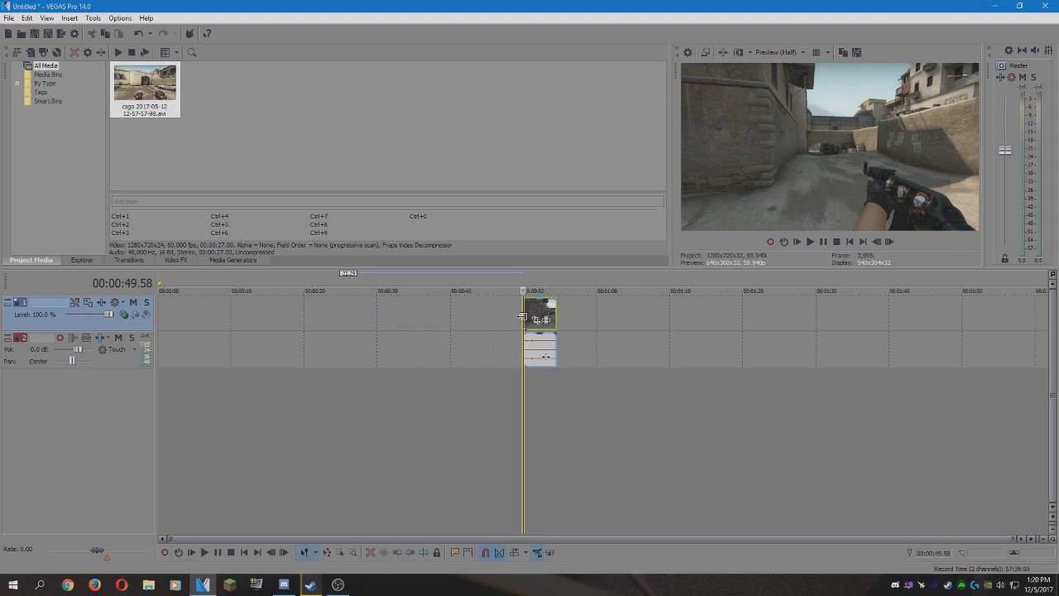
Step: Insert a new video track above and place a copy of the trimmed clip on it, starting at 00:00:49.58
scroll(598, 326, up, 2)
click(603, 322)
right_click(638, 313)
click(659, 309)
right_click(557, 315)
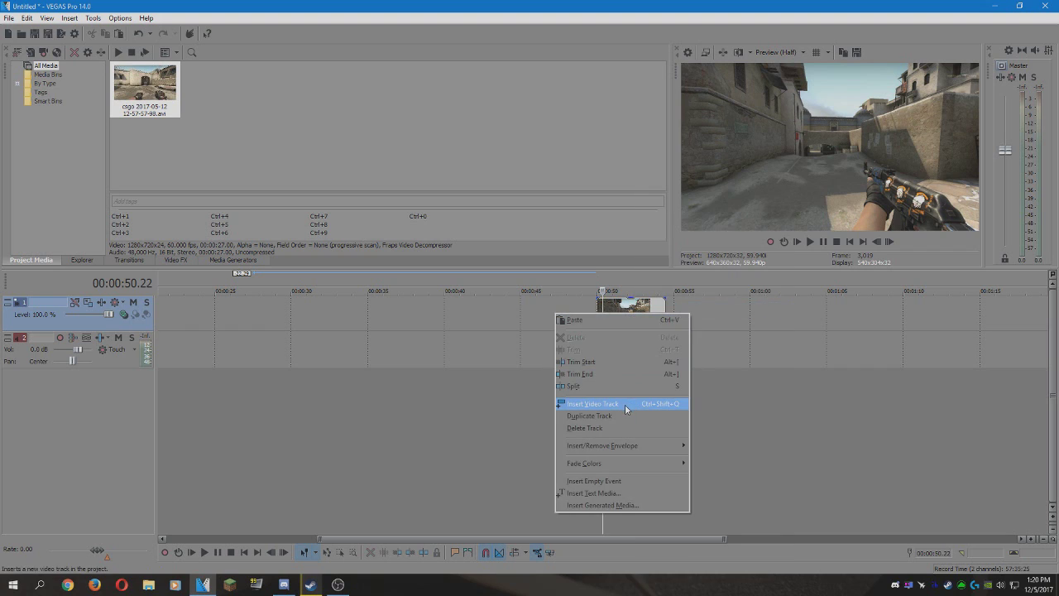
click(626, 404)
right_click(608, 307)
click(621, 319)
drag(621, 319, 616, 319)
Step: Delete the copied audio track and mute the lower video track
right_click(582, 363)
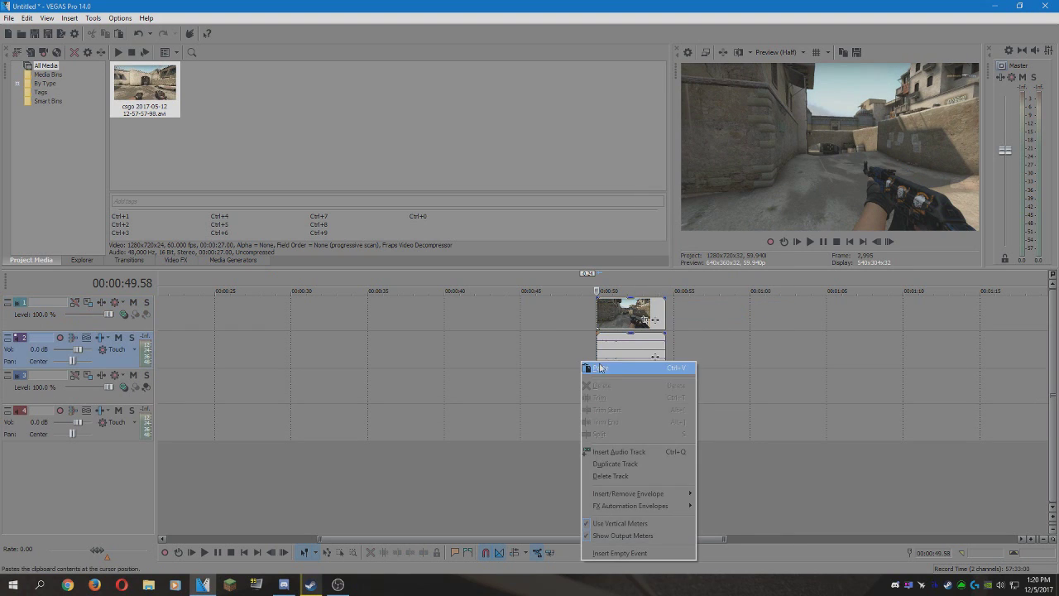
click(620, 475)
click(633, 308)
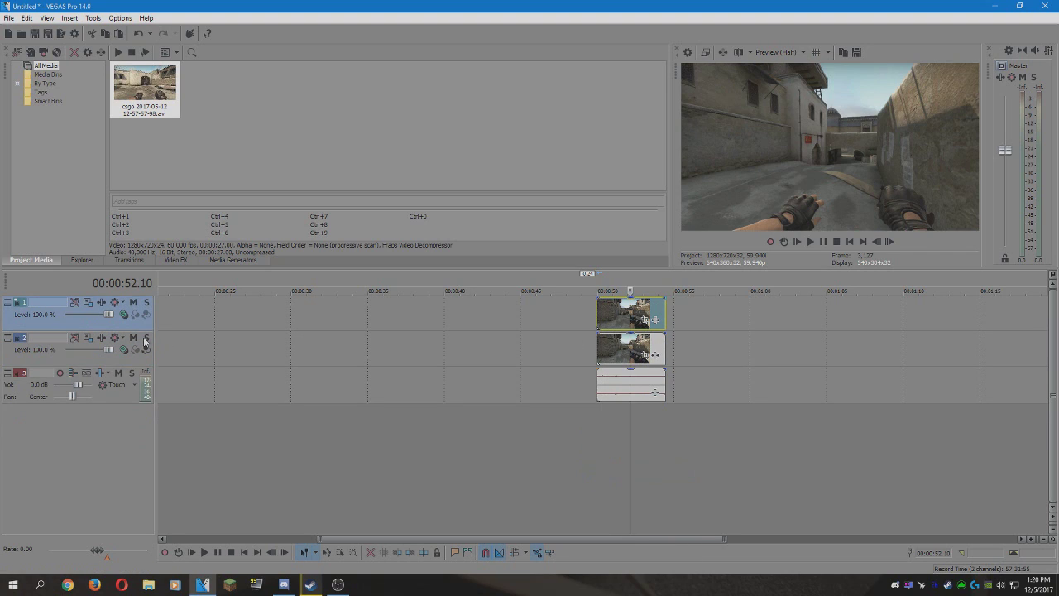
click(133, 338)
Step: Silence the remaining audio clip by lowering its gain to the minimum
click(595, 313)
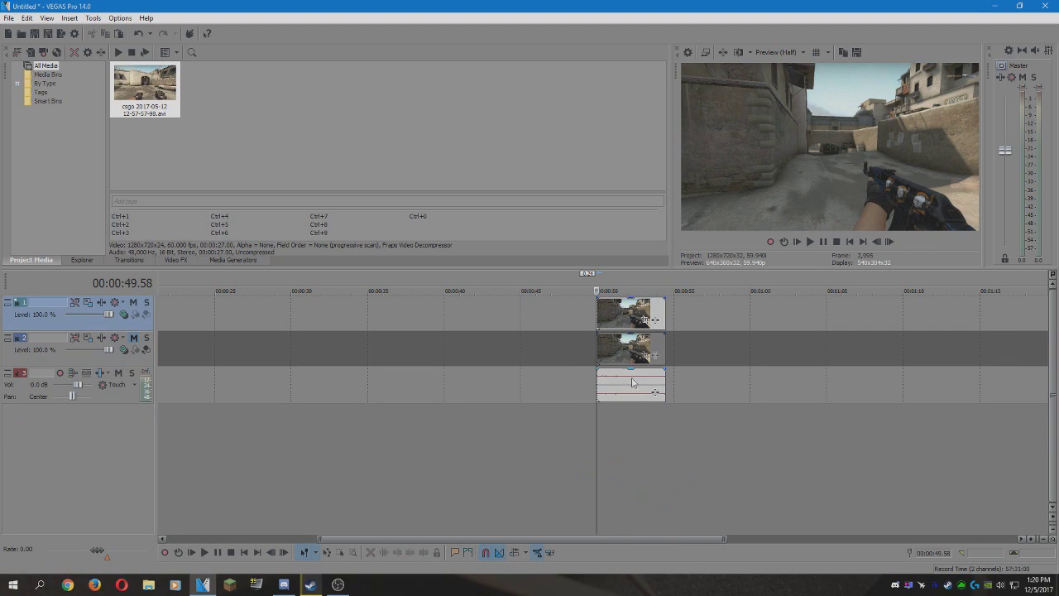
click(634, 376)
click(610, 314)
click(634, 314)
click(611, 314)
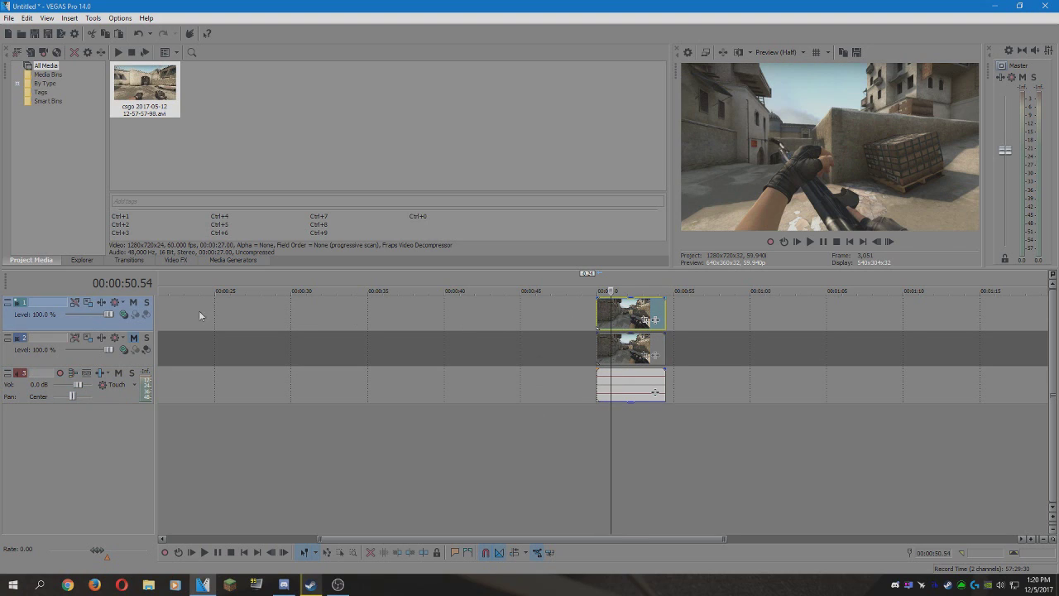
Step: Add the VEGAS Black and White and VEGAS Levels effects to the upper clip
click(623, 318)
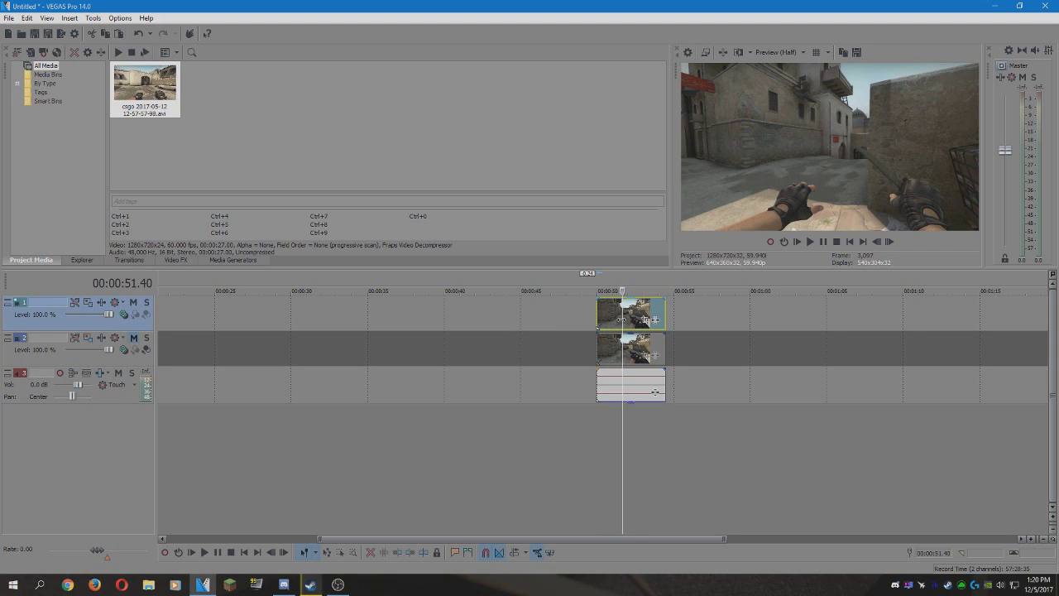
click(655, 321)
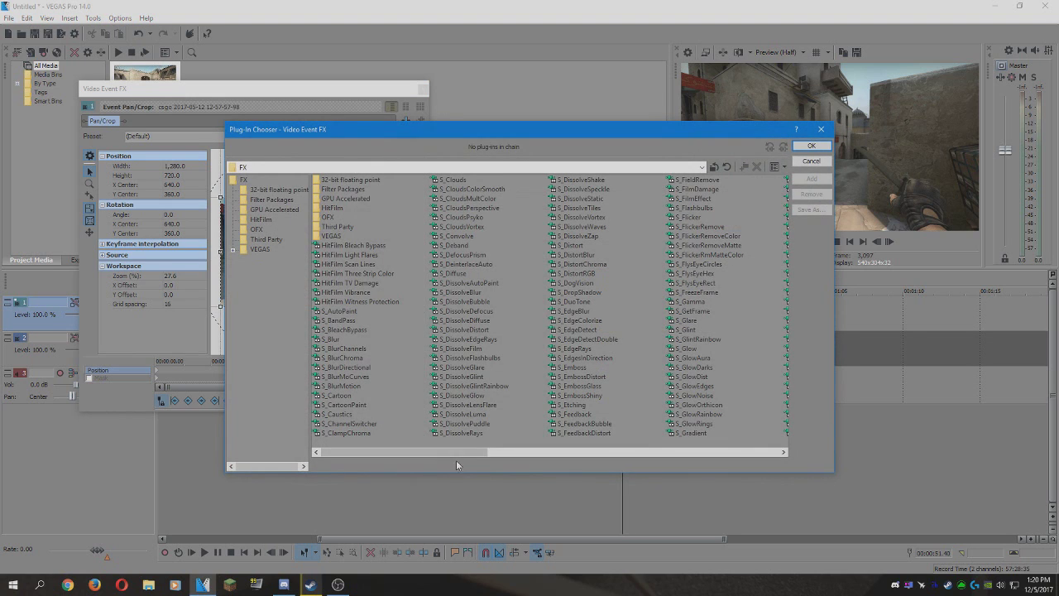
scroll(566, 430, down, 1)
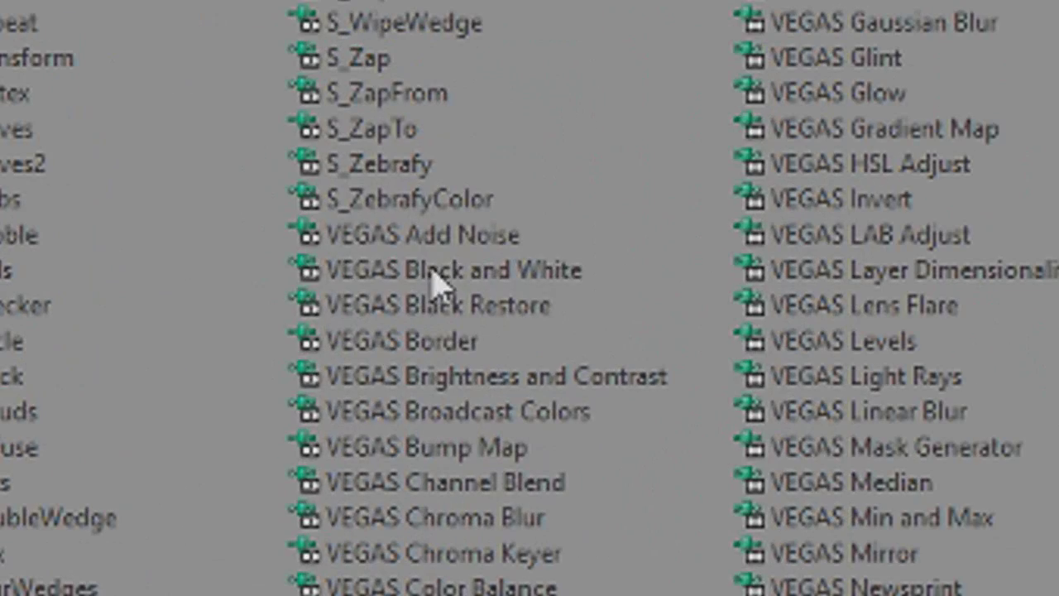
click(468, 319)
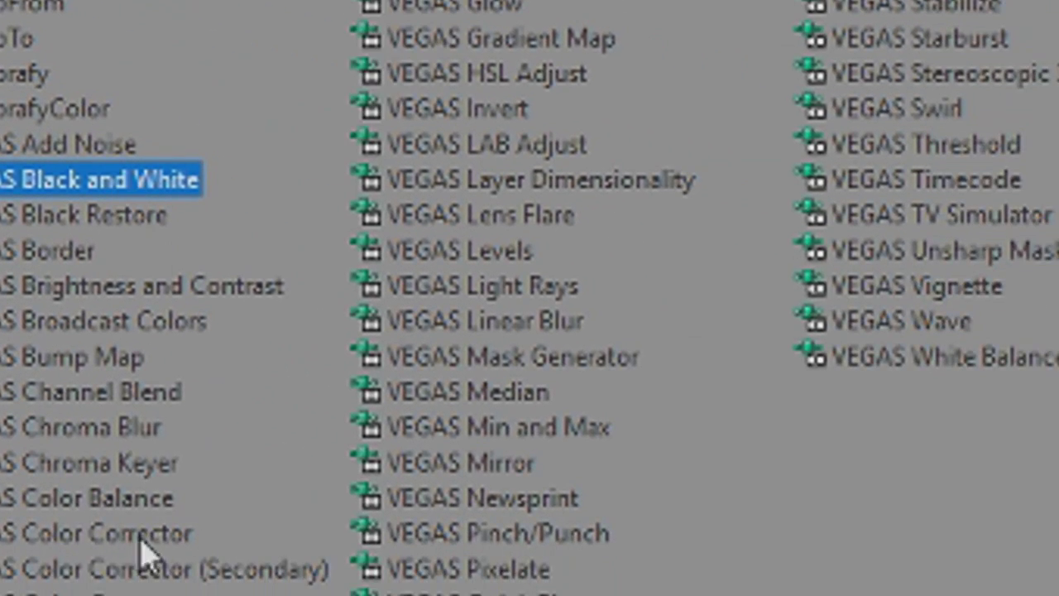
double_click(498, 255)
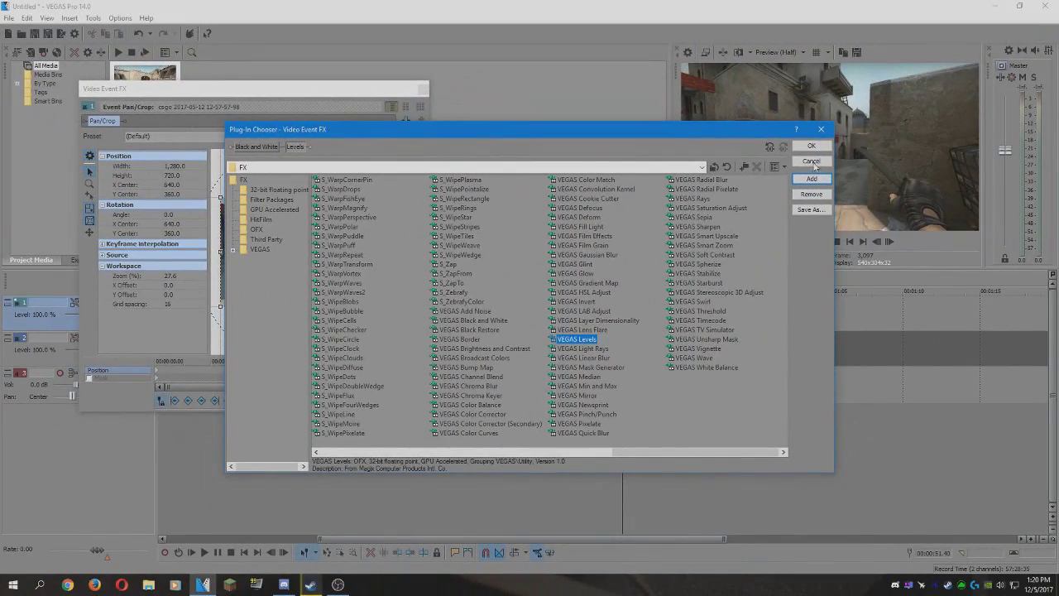
click(811, 147)
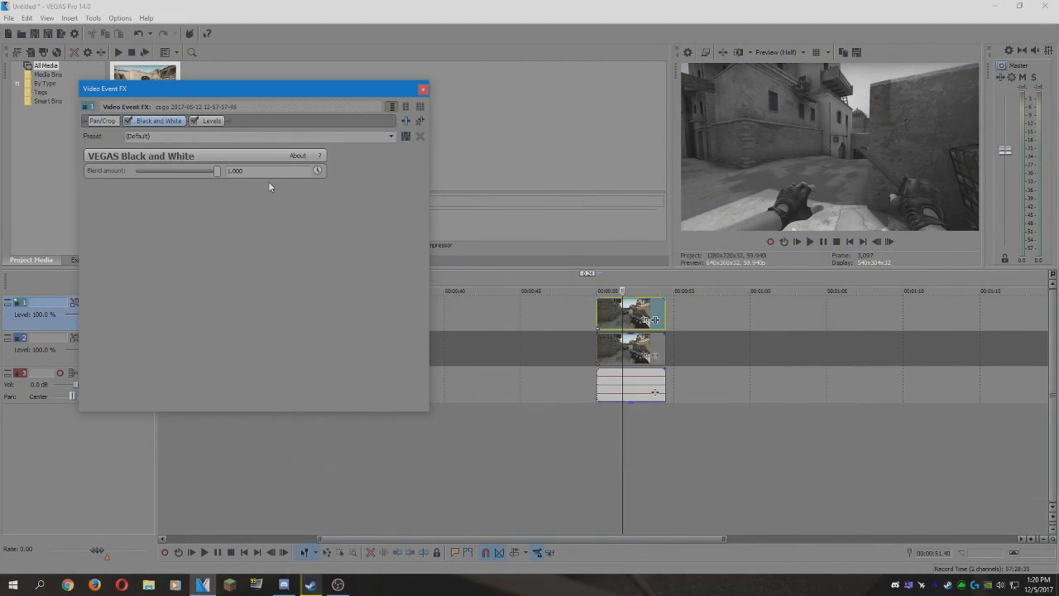
Step: Set the Levels effect's input start to 0.476 and close the effect settings
drag(623, 308, 604, 313)
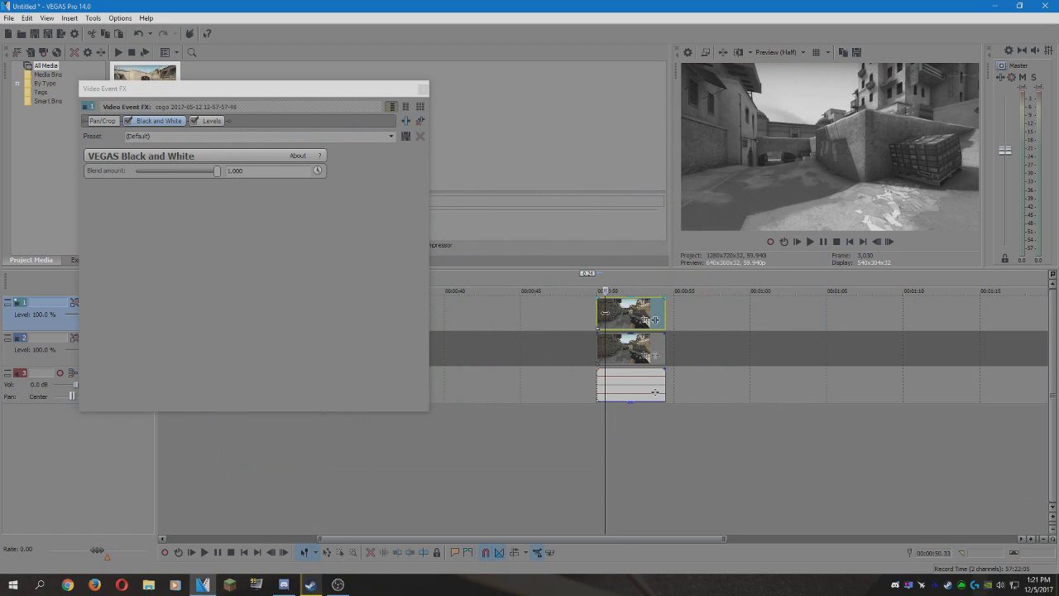
click(212, 122)
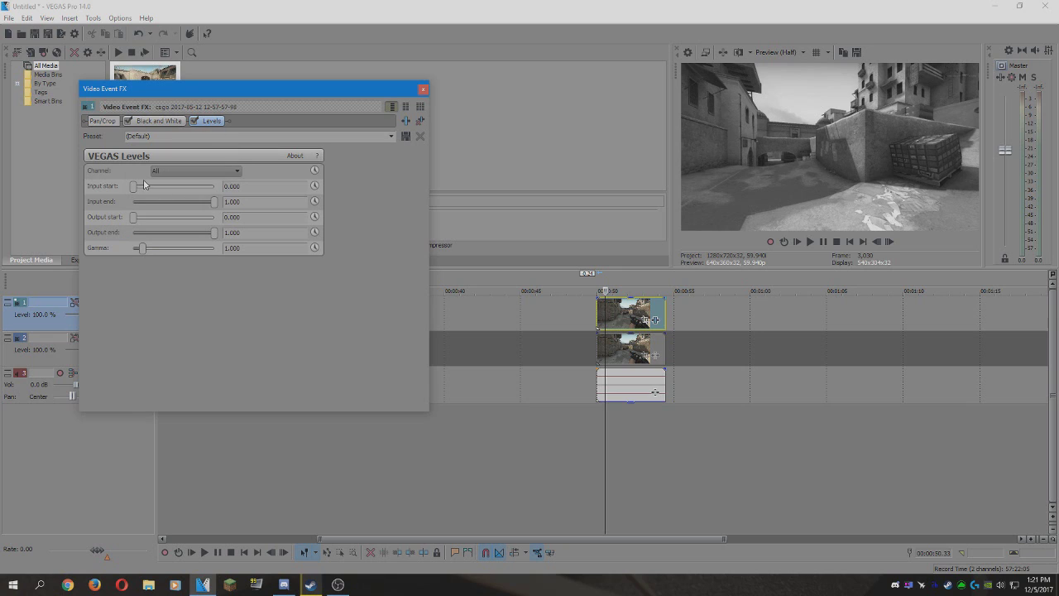
drag(135, 187, 175, 194)
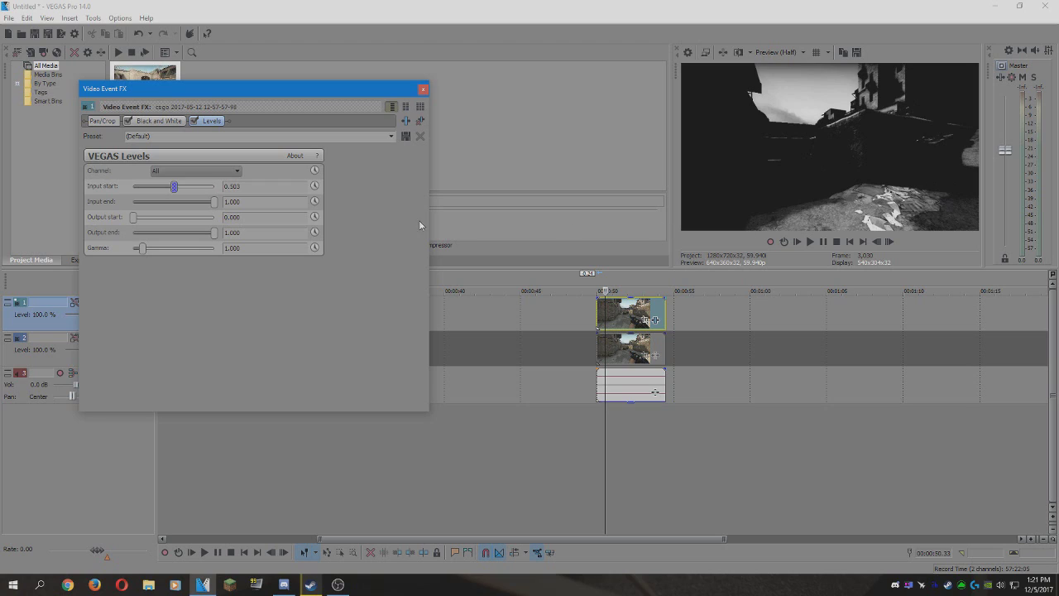
drag(175, 188, 173, 191)
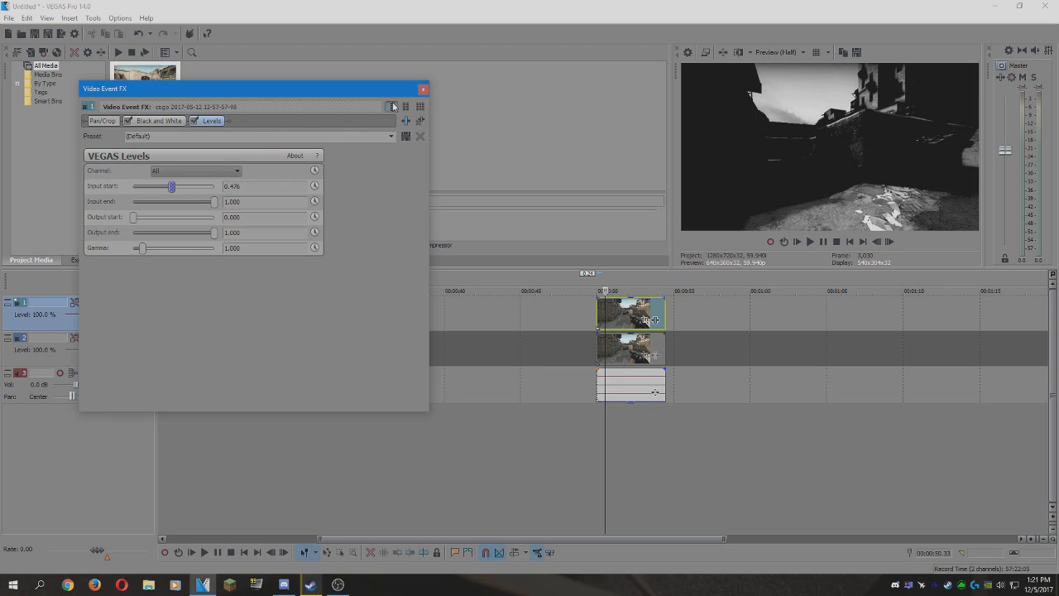
click(423, 89)
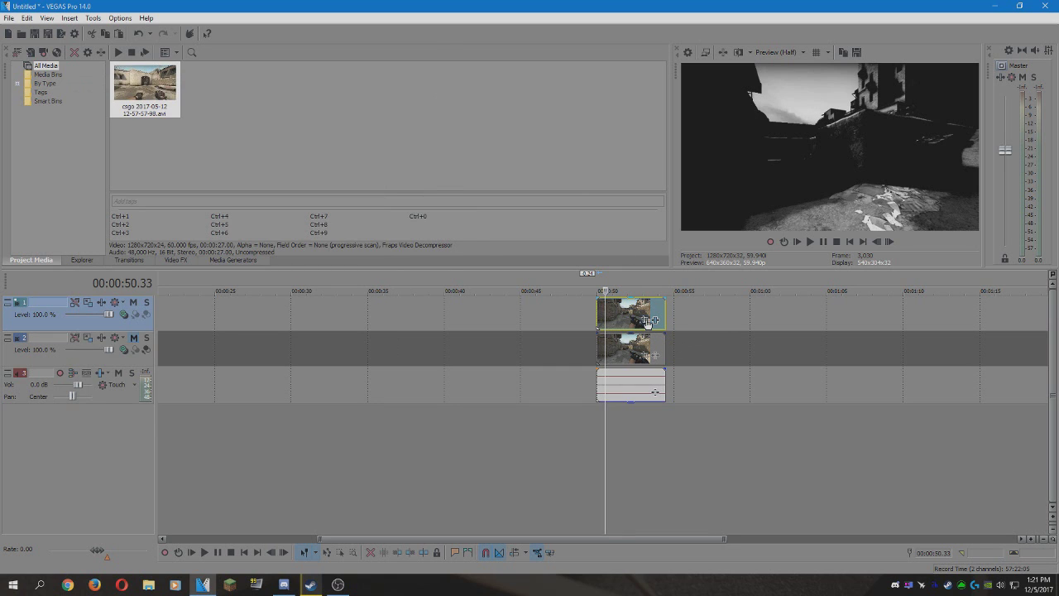
Step: Enable the mask in the upper clip's Pan/Crop settings and place the mask cursor at 00:00:01.05
click(645, 320)
click(89, 378)
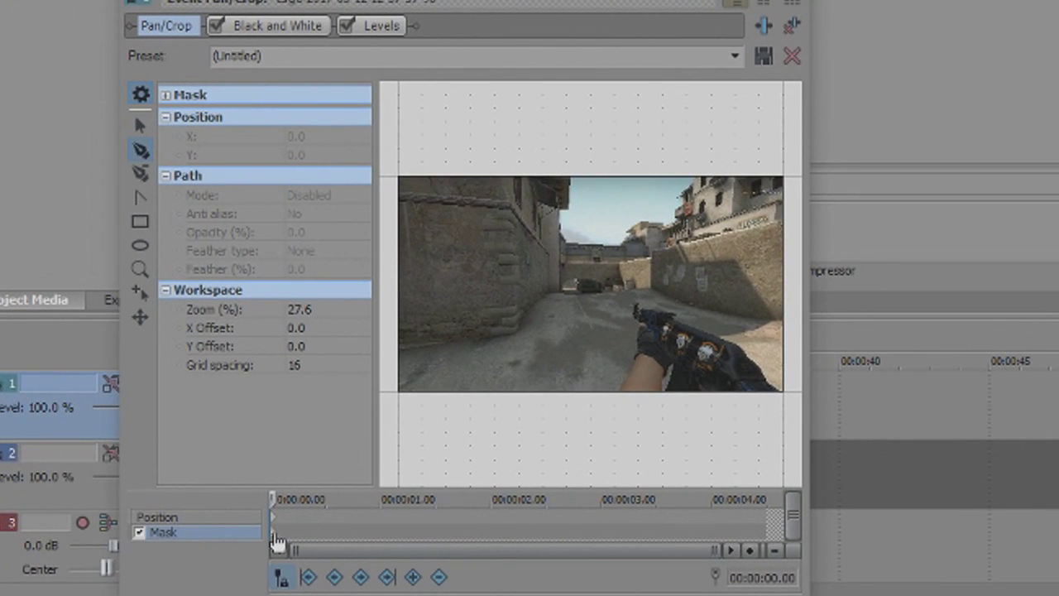
click(494, 539)
click(433, 534)
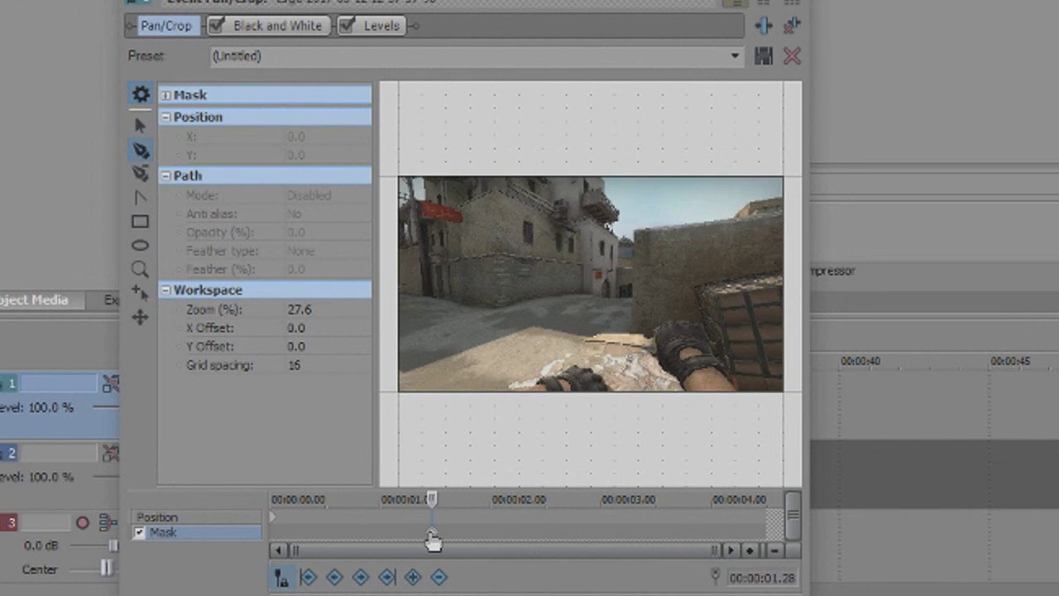
click(390, 534)
drag(432, 533, 388, 536)
Step: Draw a closed five-point mask around the sky and buildings in the upper part of the frame
click(141, 151)
click(394, 136)
click(387, 255)
click(653, 265)
click(795, 216)
click(766, 130)
click(394, 139)
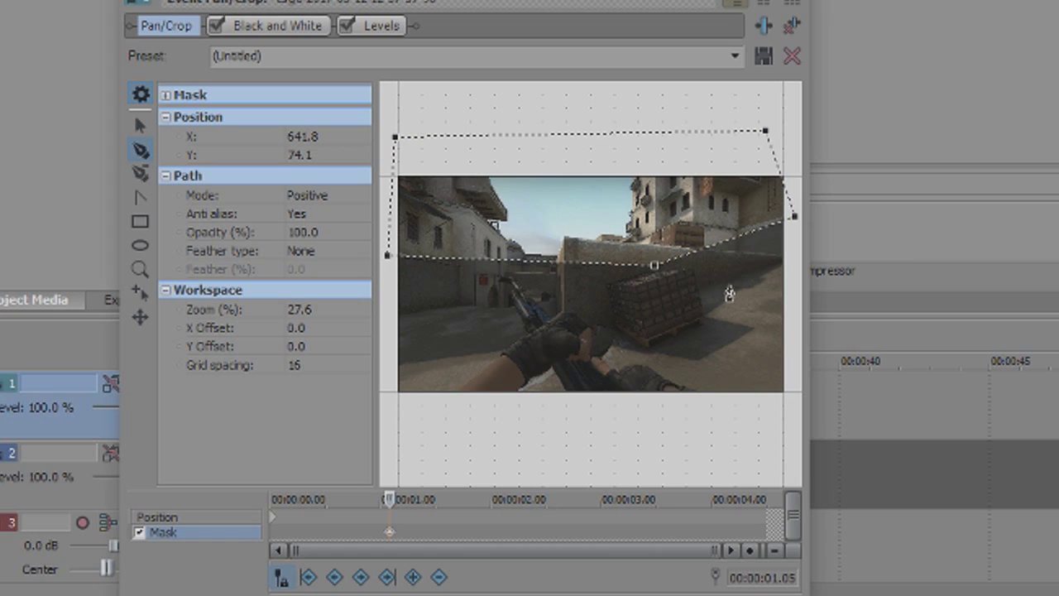
Step: Set the mask path's feather type to Out and its feather amount to 16.9%
click(328, 252)
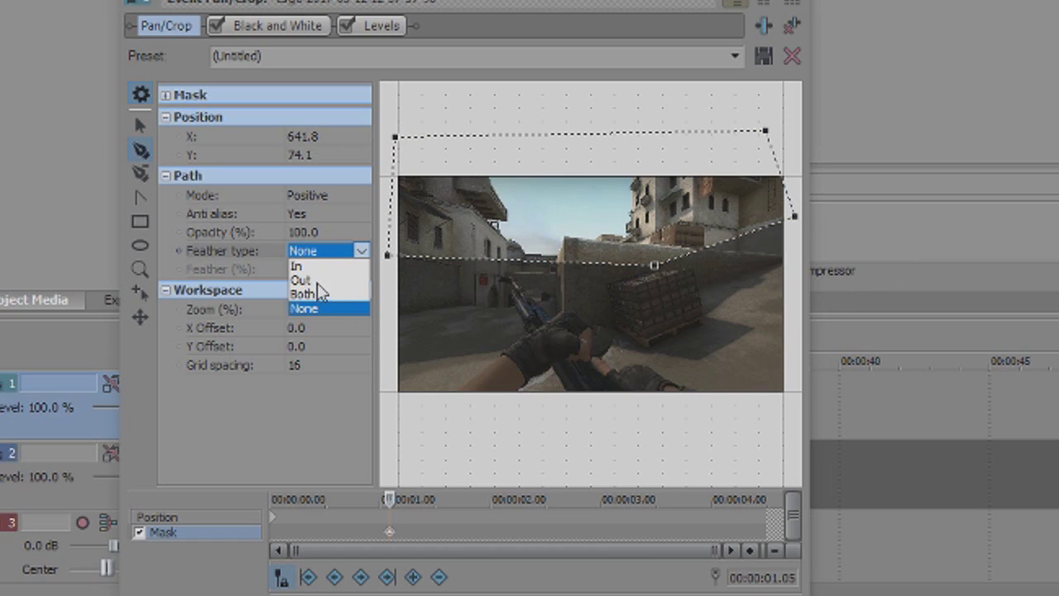
click(300, 280)
click(327, 269)
click(362, 269)
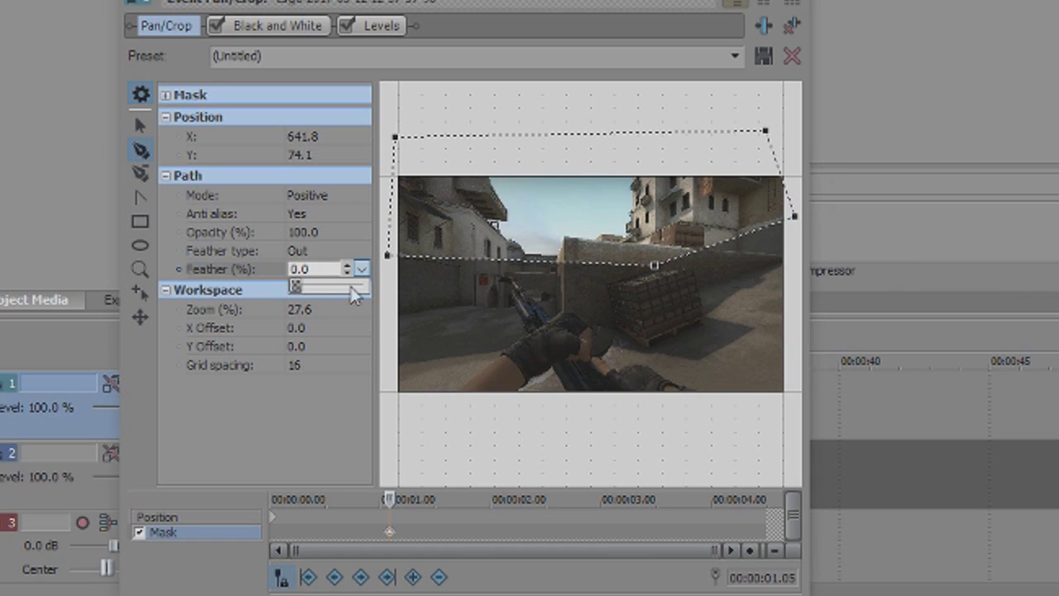
mouse_move(295, 286)
mouse_down()
mouse_move(333, 287)
mouse_move(316, 286)
mouse_up()
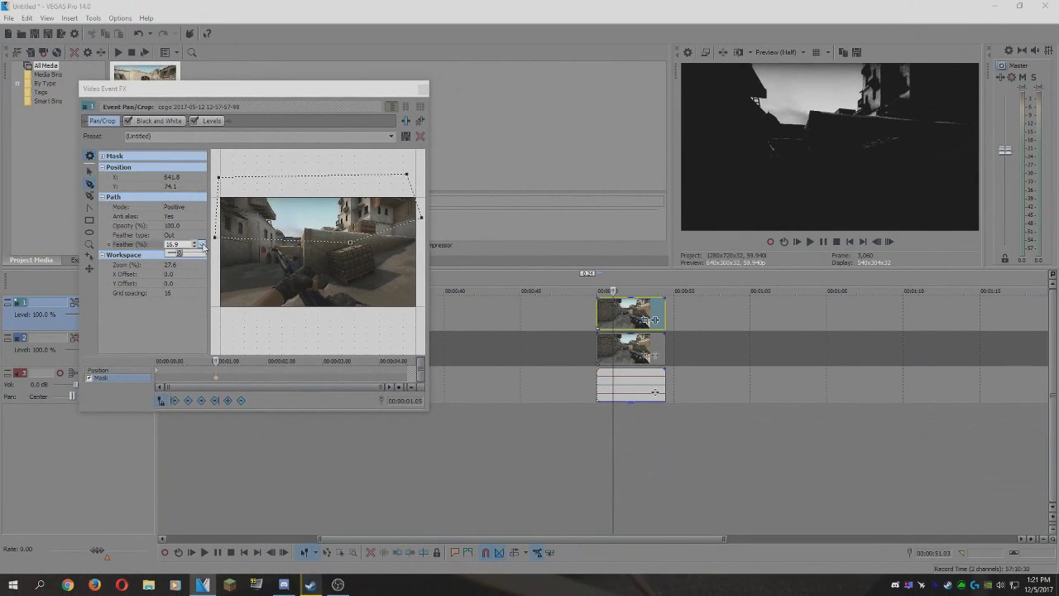
click(480, 70)
Step: Add the S_GlowDist effect to the upper clip's effect chain after Levels
click(747, 335)
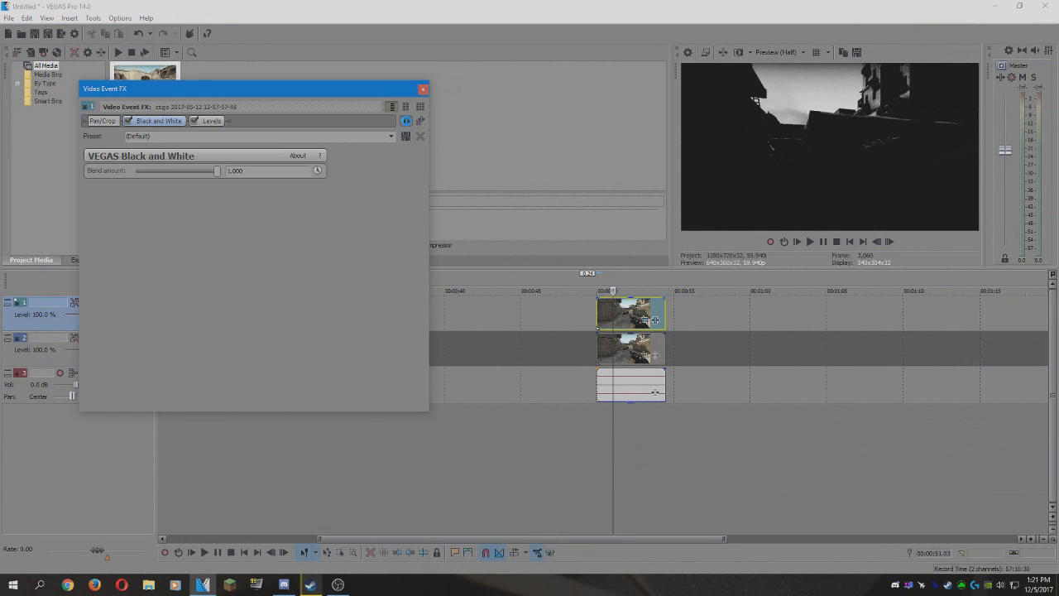
click(421, 121)
drag(459, 452, 551, 452)
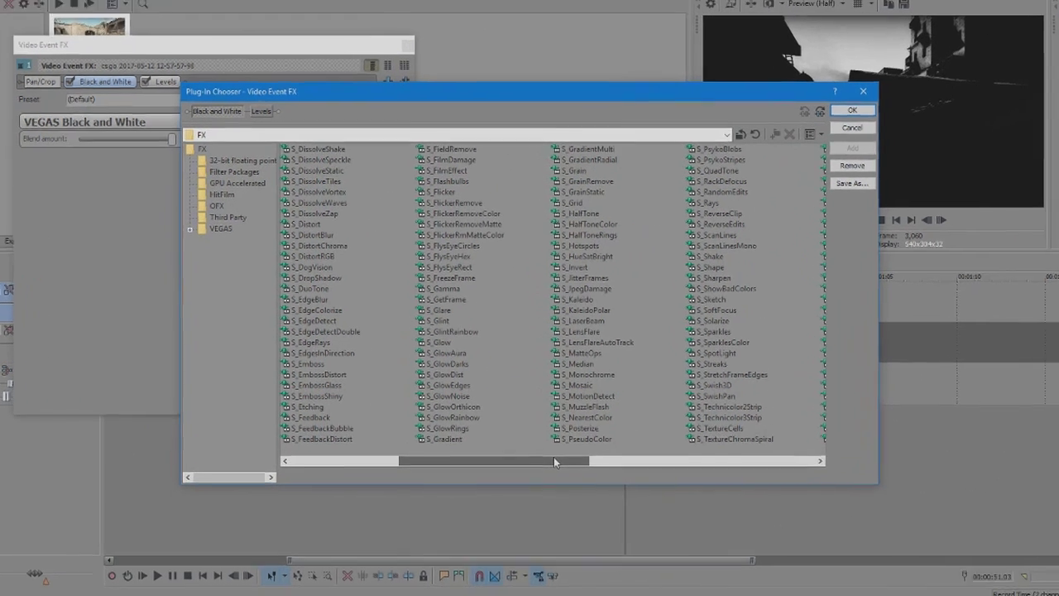
click(445, 373)
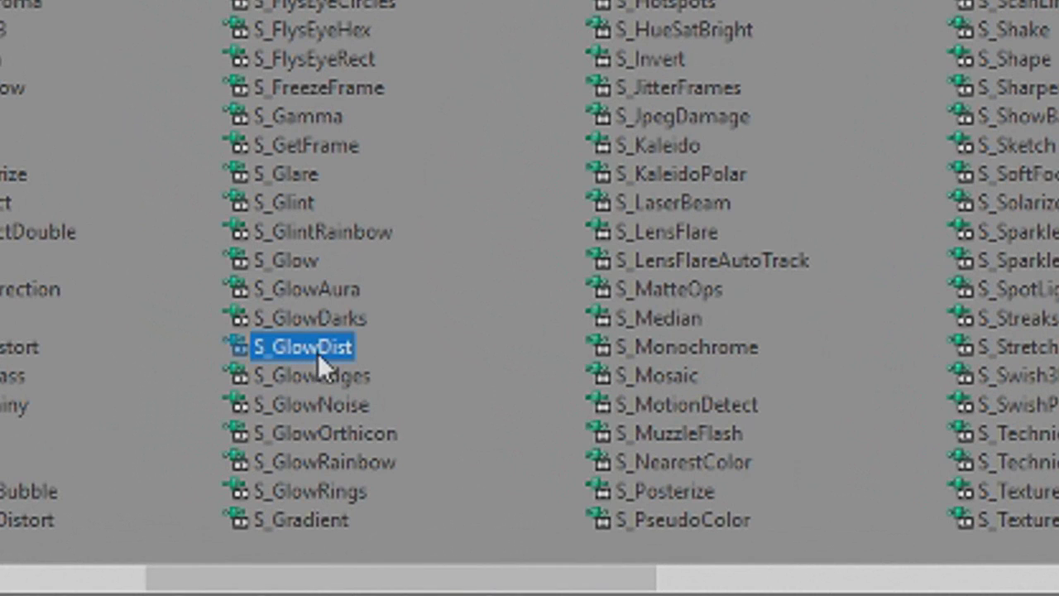
click(745, 149)
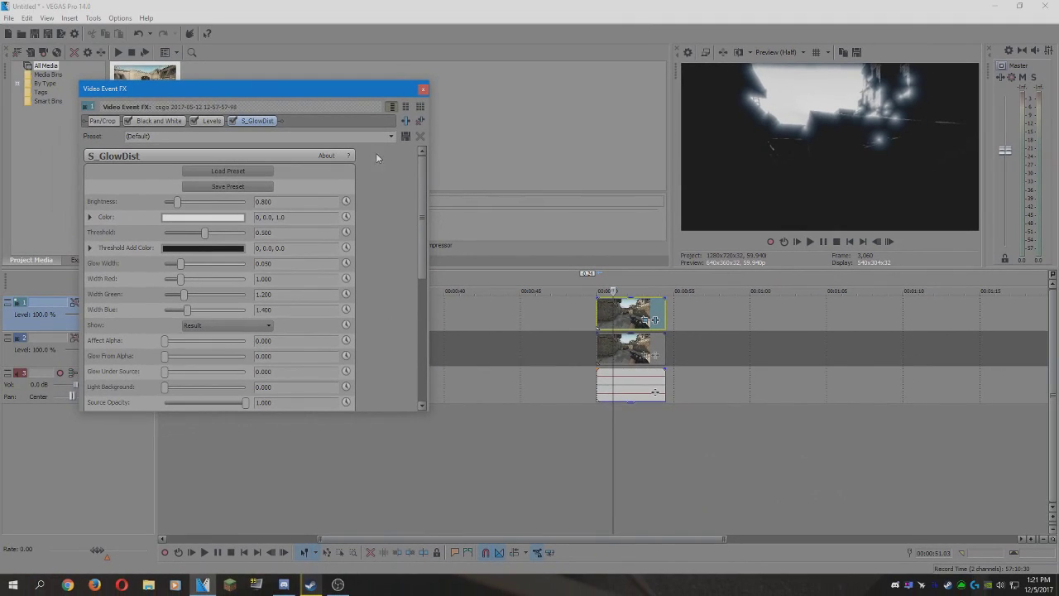
Step: Set the S_GlowDist glow color to orange with HSV values 30, 1.0, 1.0
click(209, 217)
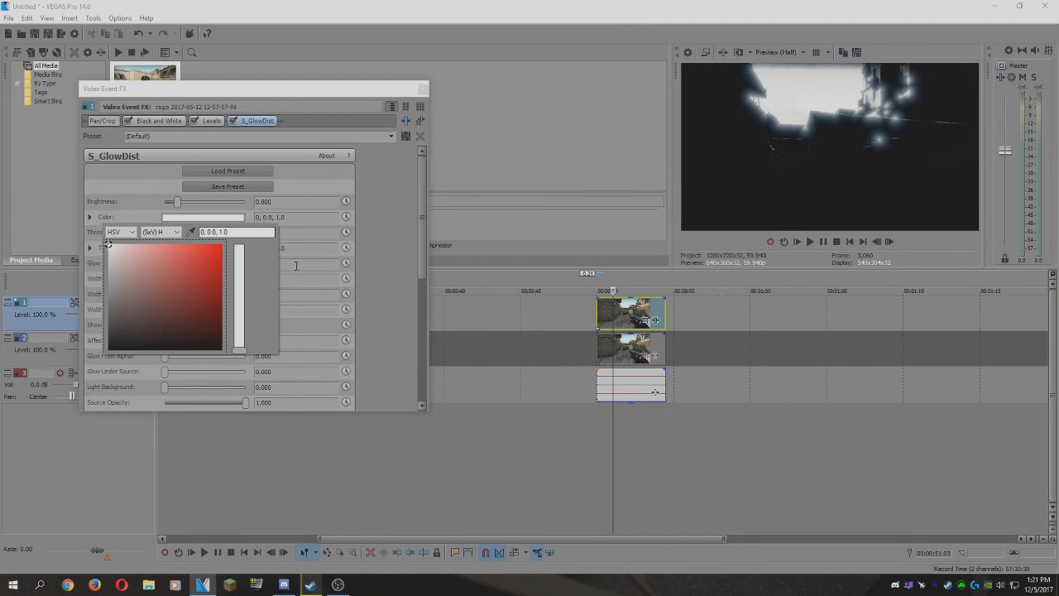
click(239, 346)
click(217, 272)
drag(240, 345, 240, 342)
drag(219, 268, 232, 240)
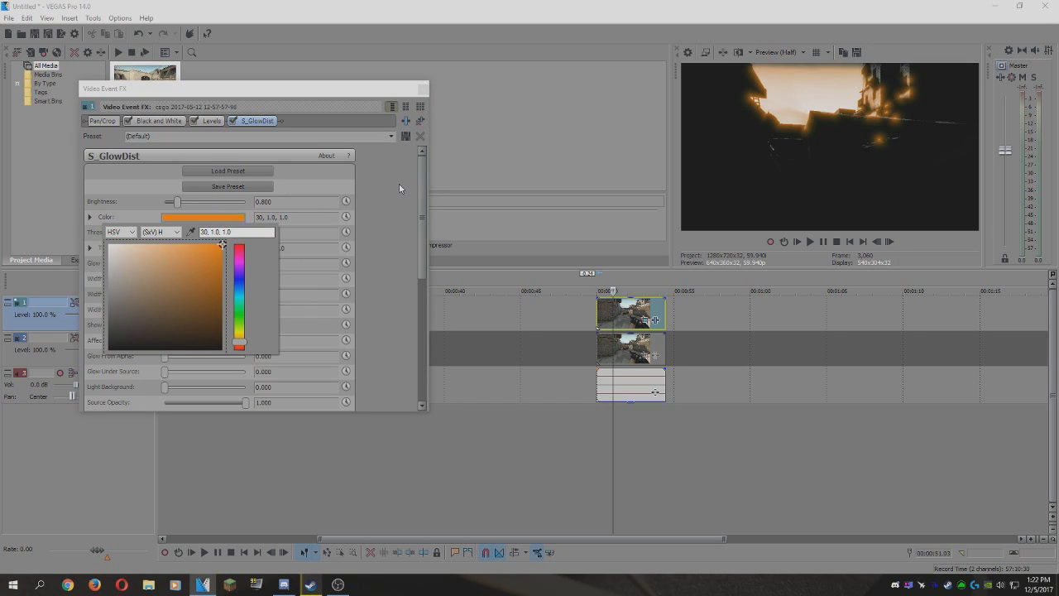
click(409, 219)
Step: Increase the S_GlowDist brightness, glow width and red width, then close the effect settings
drag(182, 205, 188, 210)
drag(180, 266, 185, 266)
drag(181, 281, 216, 307)
scroll(184, 297, down, 1)
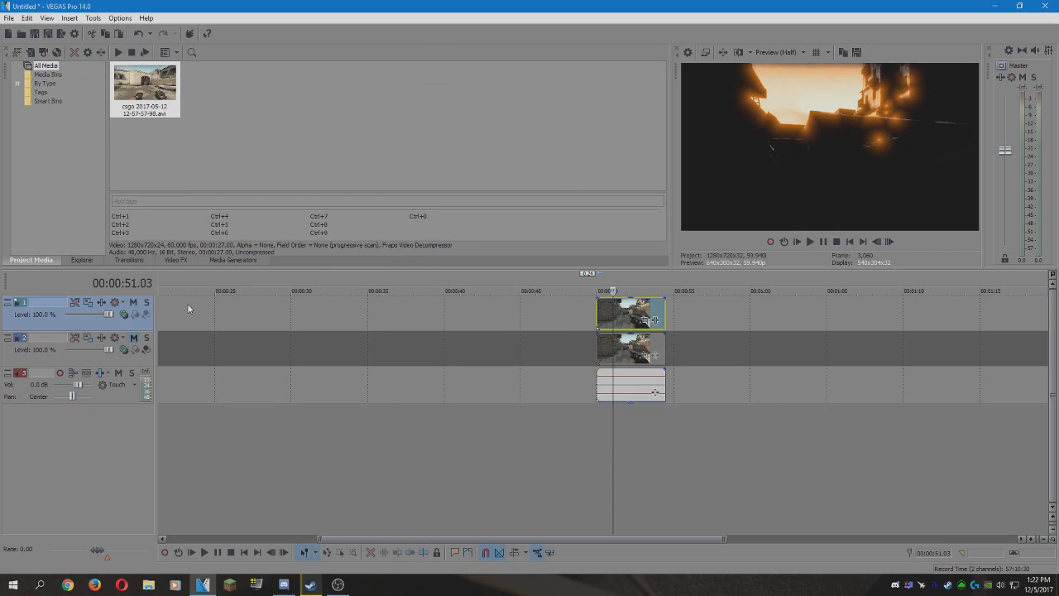
Step: Unmute the lower video track, set the upper track's compositing mode to Screen, and play the clip
click(133, 338)
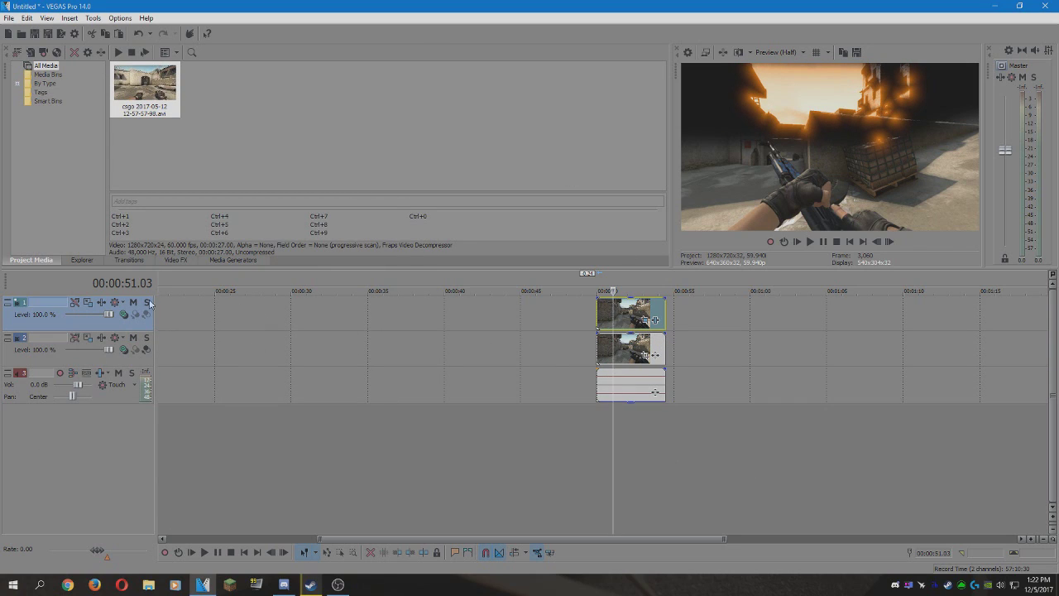
click(125, 314)
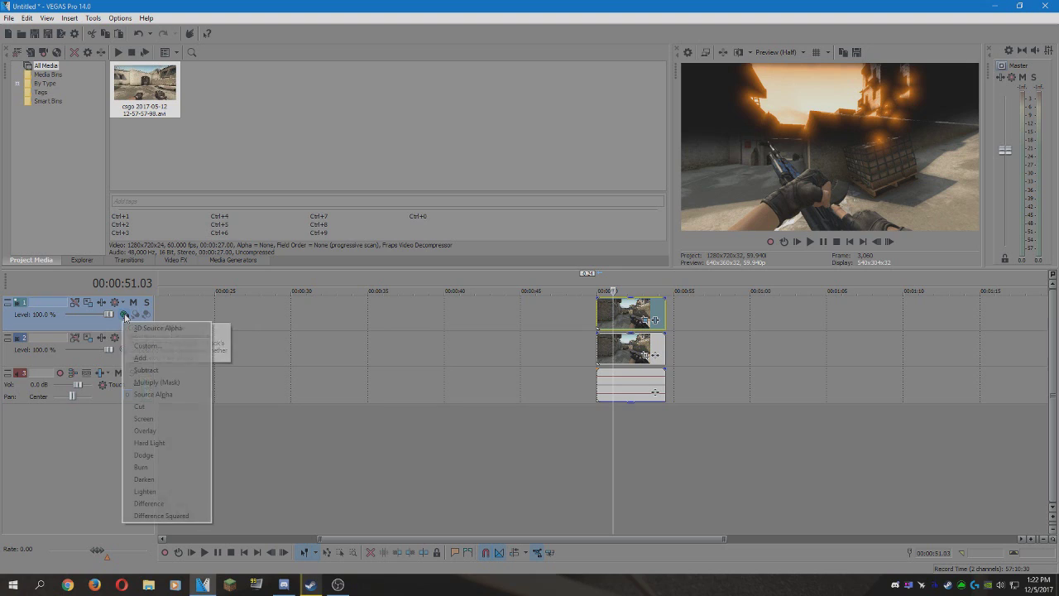
click(158, 418)
click(605, 305)
key(space)
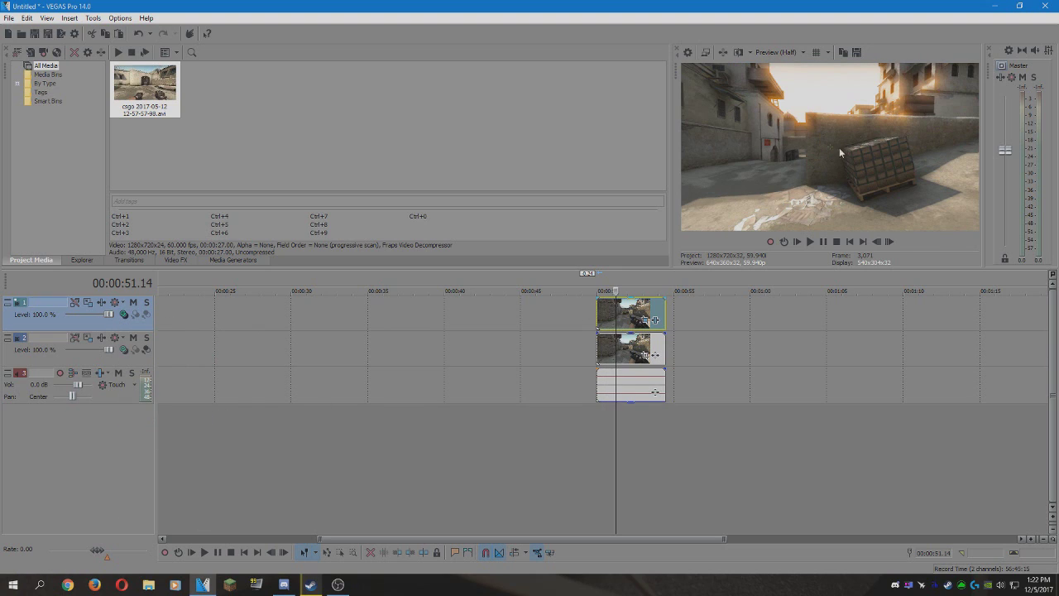
Step: Raise the upper clip's S_GlowDist brightness to about 2.041, lower its Affect Alpha, and close the effect settings
click(655, 320)
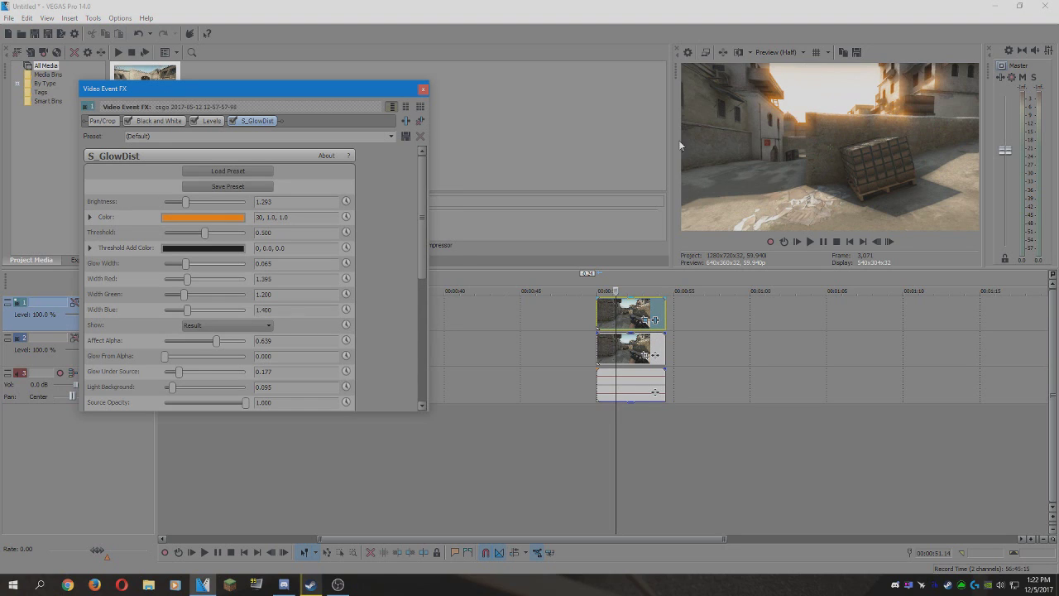
drag(187, 207, 197, 208)
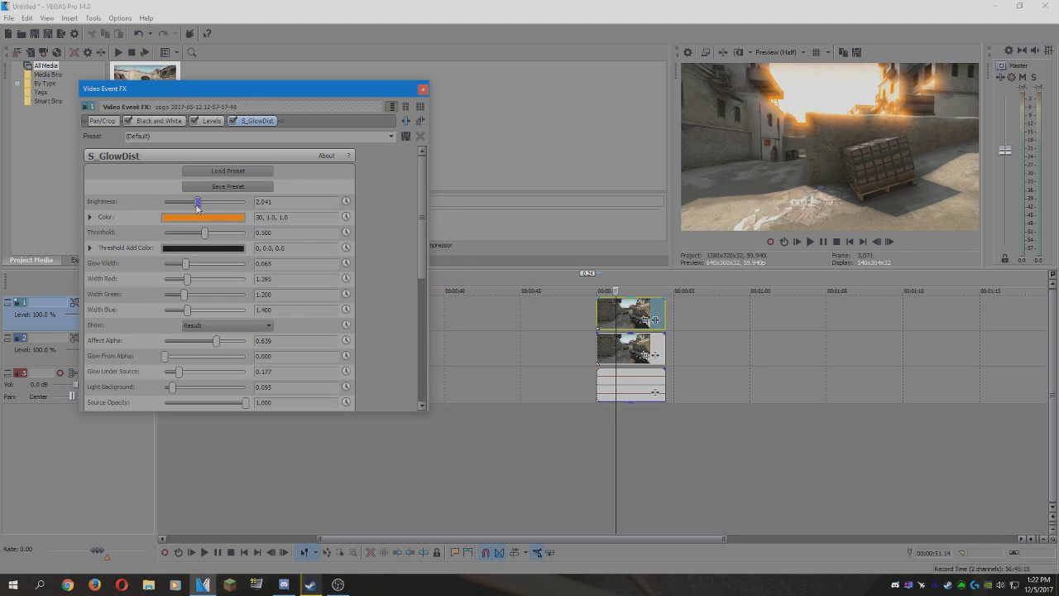
scroll(416, 238, down, 1)
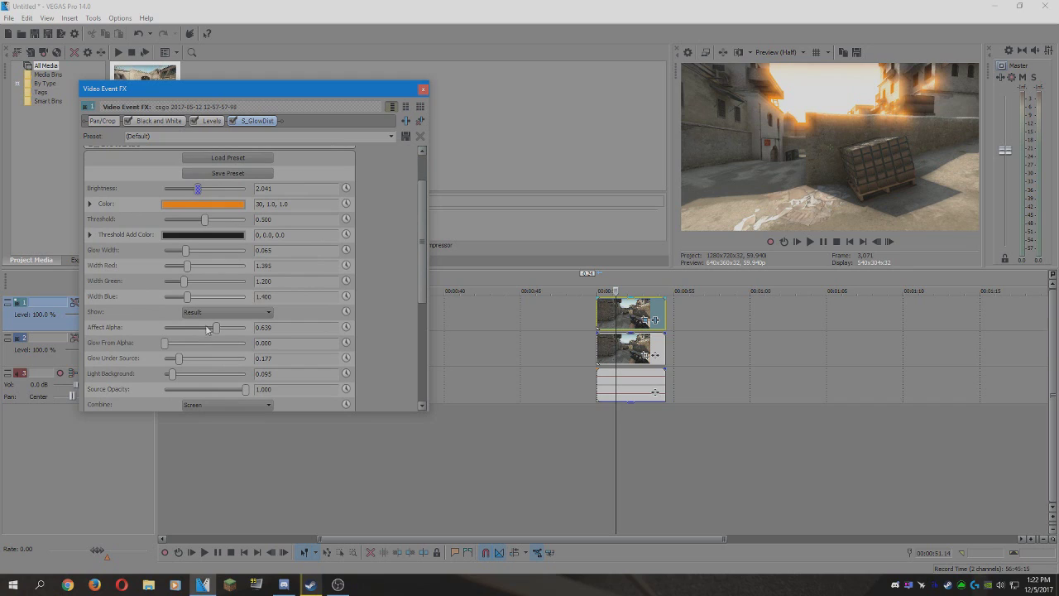
drag(216, 327, 190, 332)
click(423, 90)
Step: Examine the orange sky glow at several moments near the start of the clip
click(598, 316)
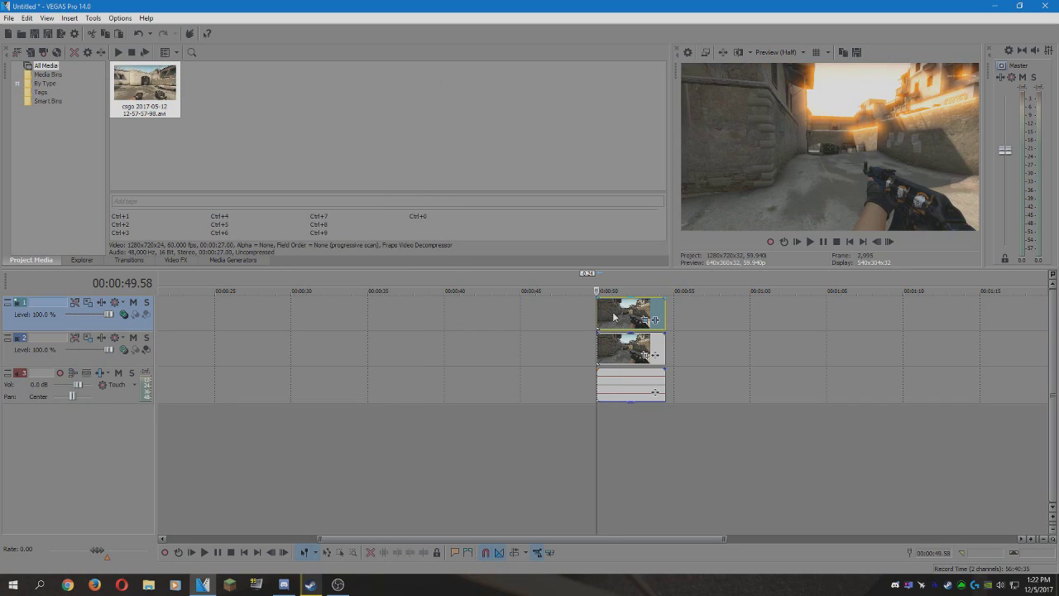
click(614, 317)
click(605, 314)
click(615, 311)
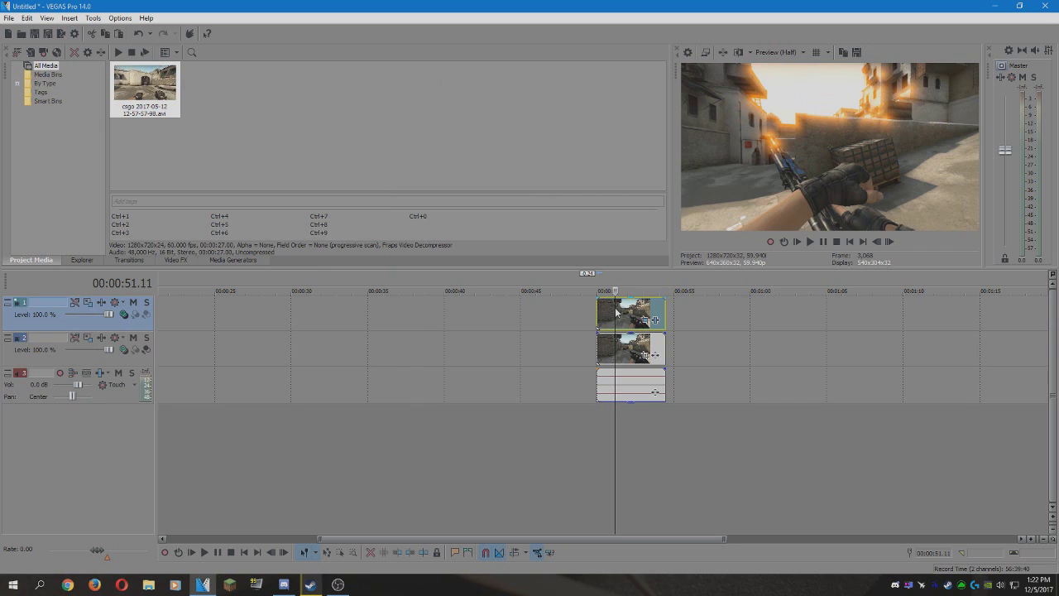
click(607, 314)
click(609, 314)
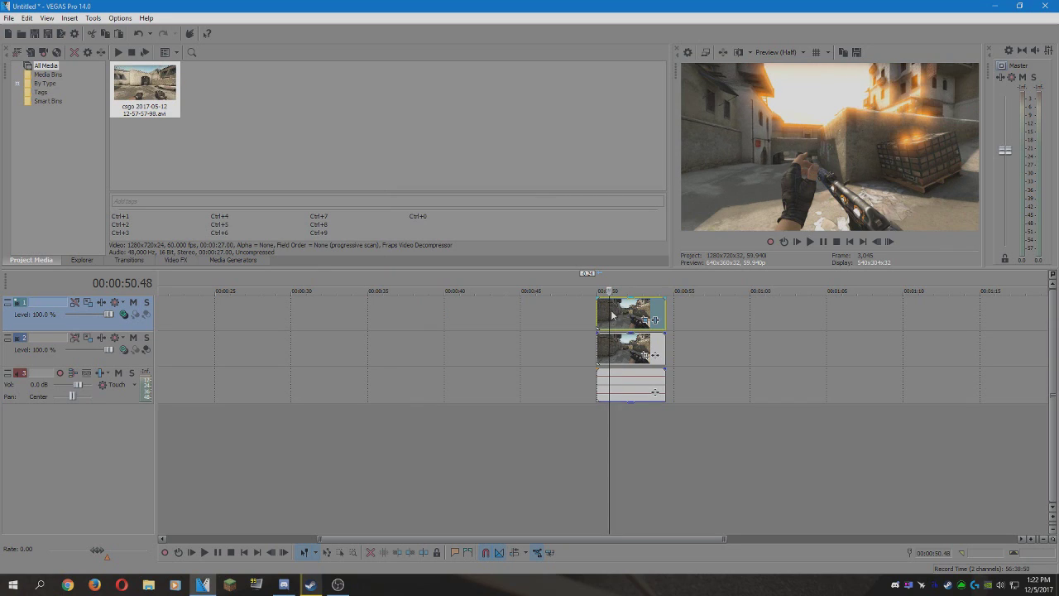
Step: Add the VEGAS Color Corrector and VEGAS Color Curves effects to the lower clip
click(624, 353)
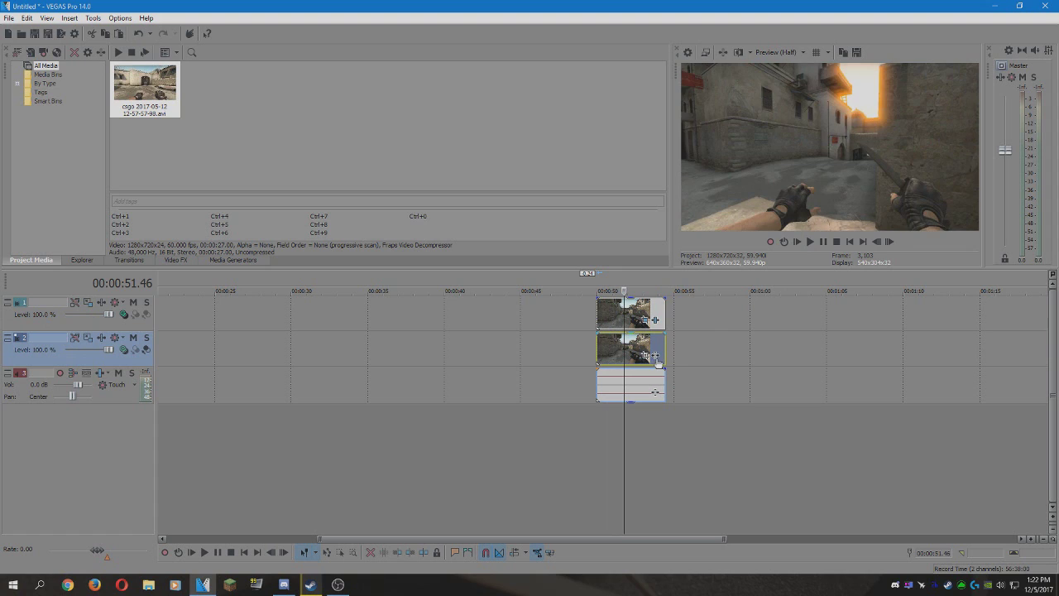
click(656, 356)
drag(408, 450, 657, 450)
double_click(474, 414)
double_click(488, 434)
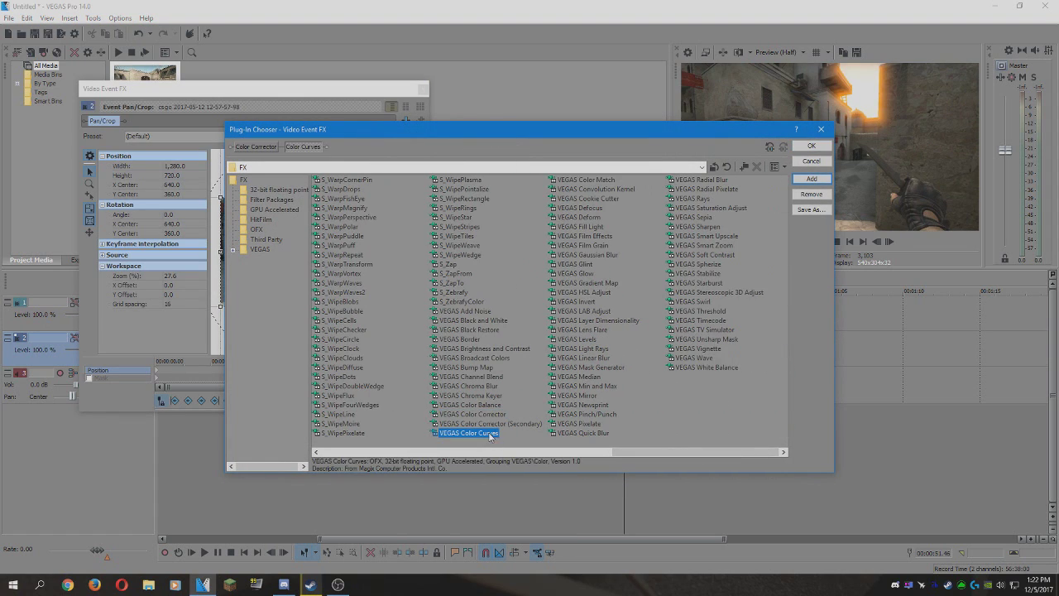
click(811, 145)
Step: Apply the CS:GO 2 preset to the lower clip's Color Corrector and a color-grading preset to its Color Curves
click(391, 136)
click(197, 200)
click(217, 121)
click(389, 137)
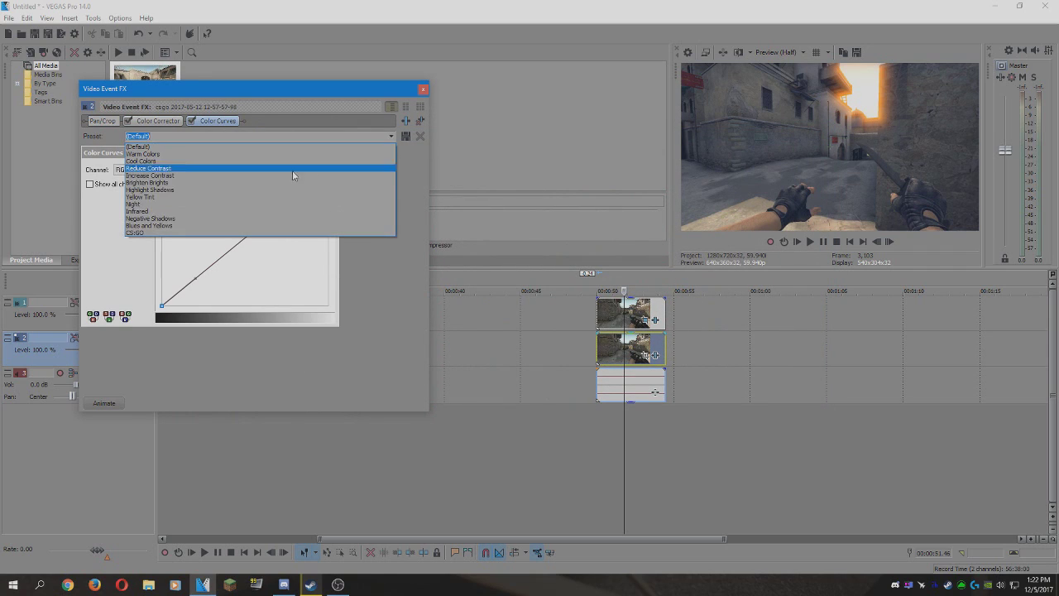
click(273, 229)
Step: Raise the Color Corrector saturation to about 1.694 on the lower clip and close the effect settings
click(158, 120)
scroll(314, 390, down, 3)
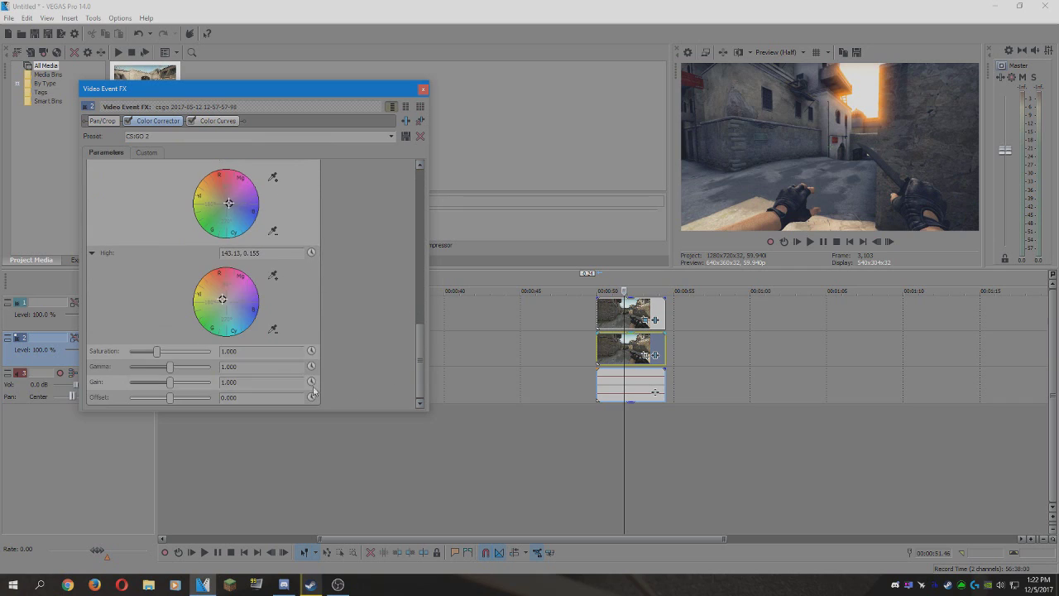
drag(176, 355, 174, 358)
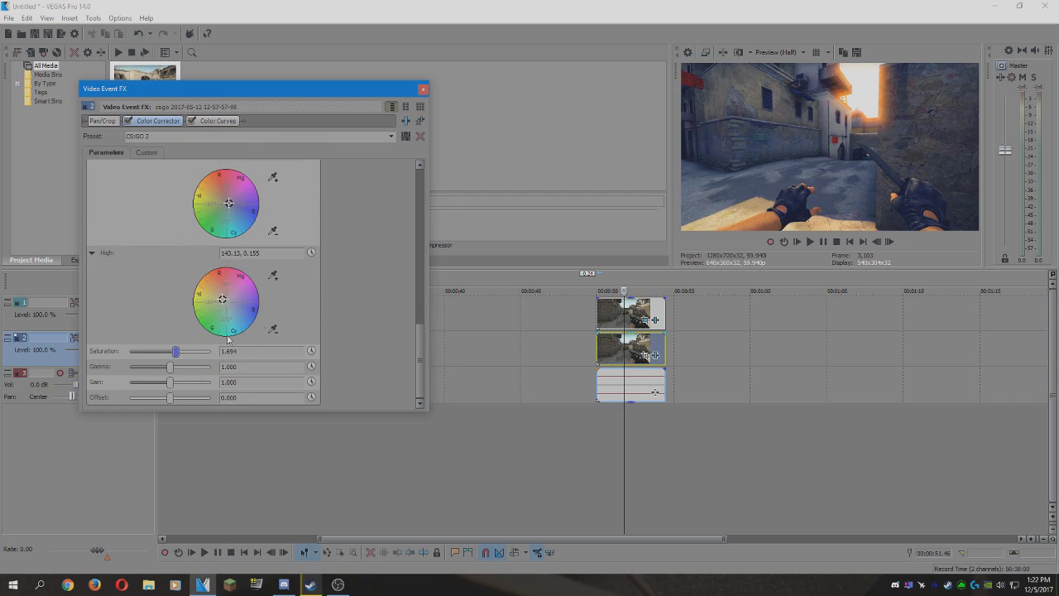
click(423, 90)
Step: Review the color-graded footage with the glowing sky at several moments along the clip
click(617, 313)
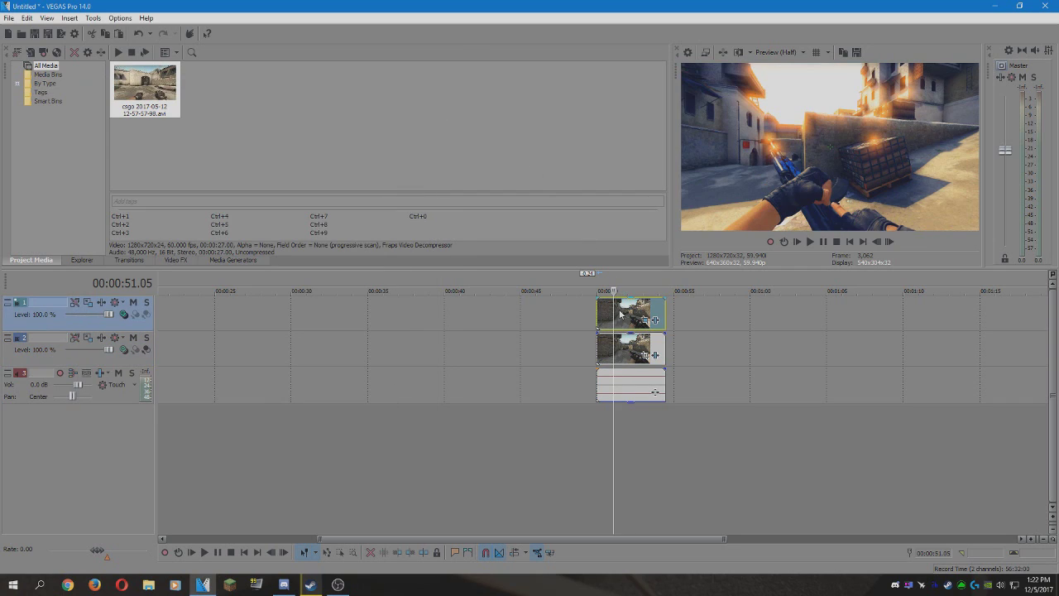
click(620, 313)
click(612, 314)
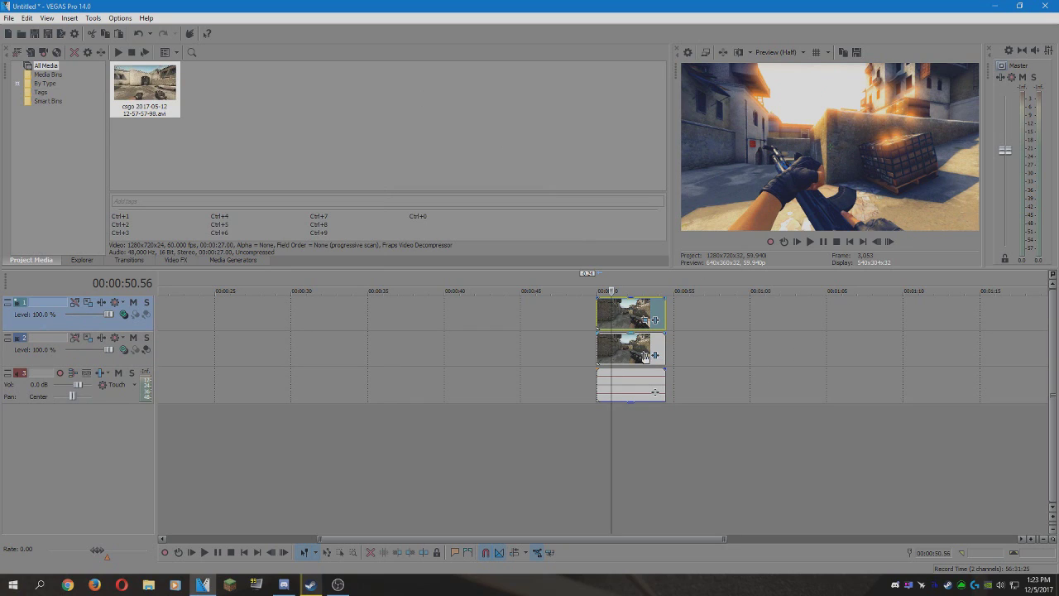
scroll(648, 344, up, 2)
click(612, 319)
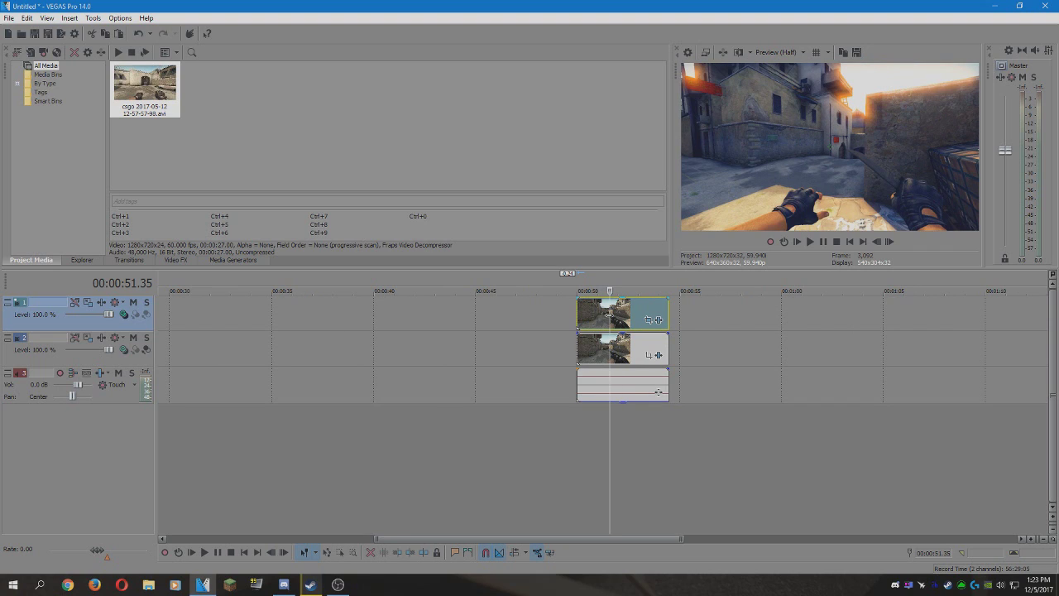
click(605, 310)
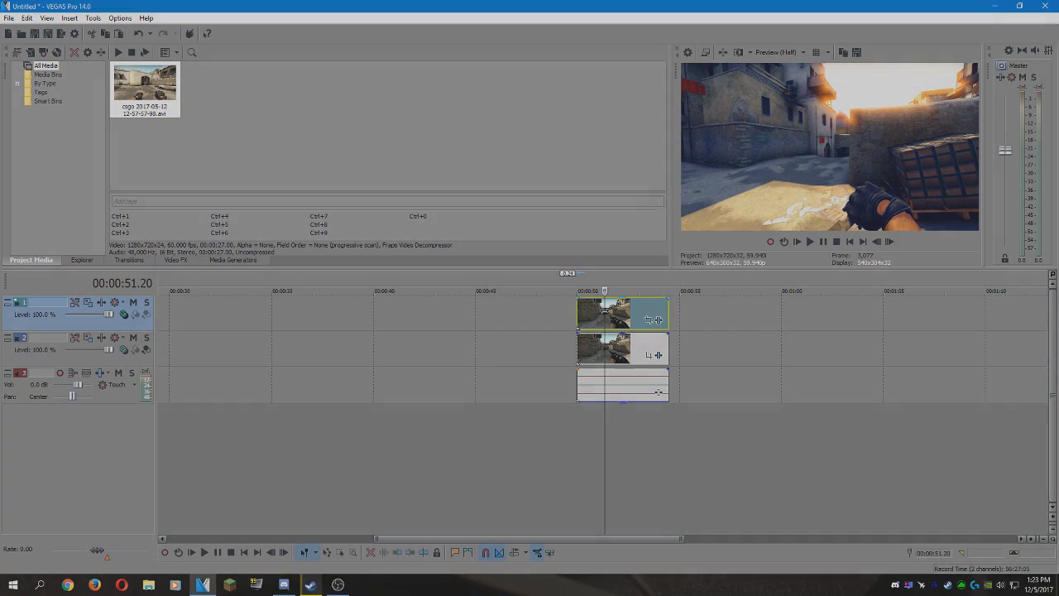